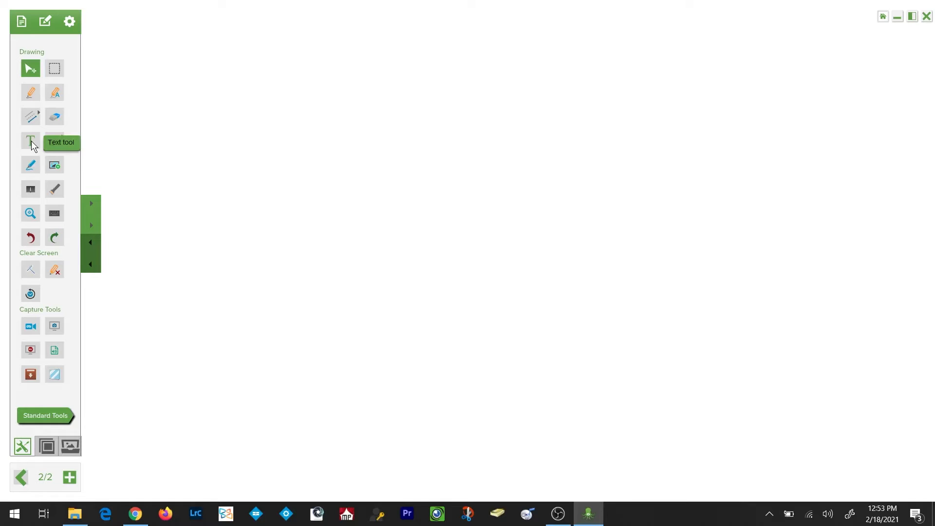
Step: Add a text box on the blank page and insert a table with 3 rows and 4 columns
left_click(31, 141)
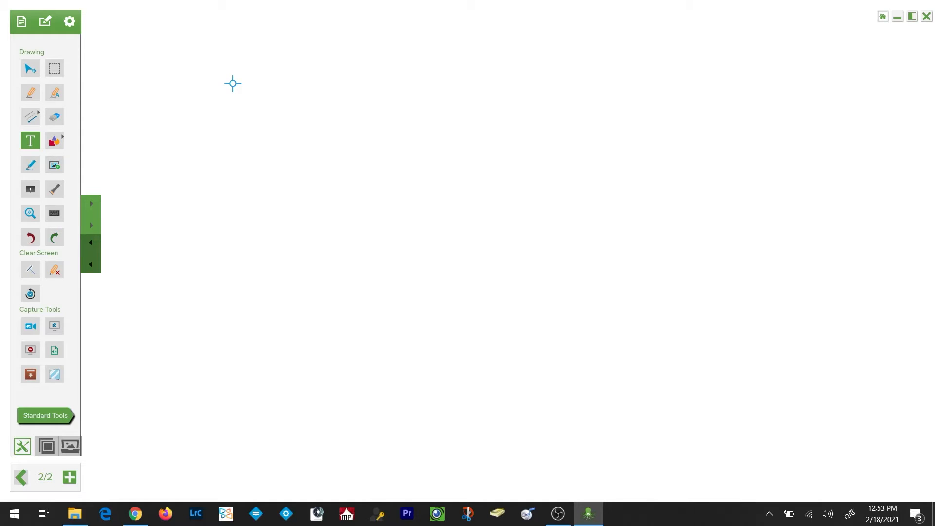
left_click(233, 83)
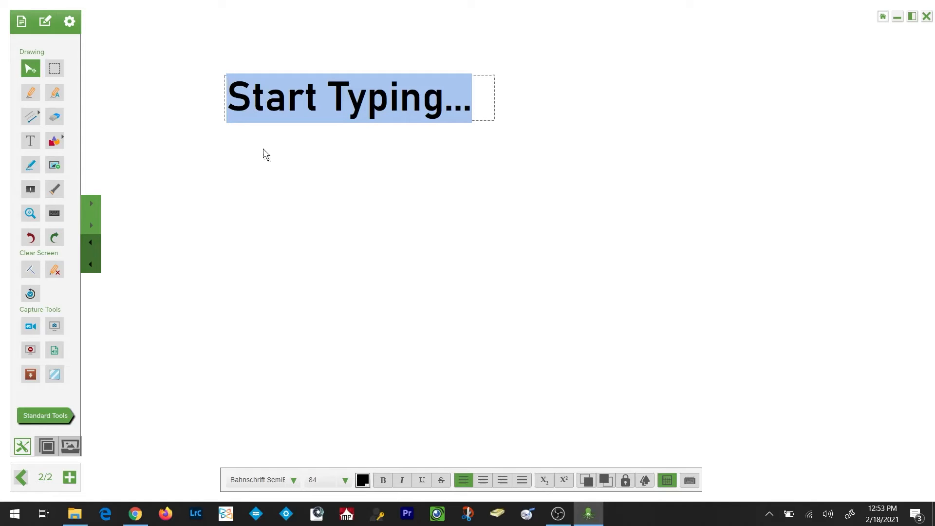
left_click(482, 480)
left_click(668, 485)
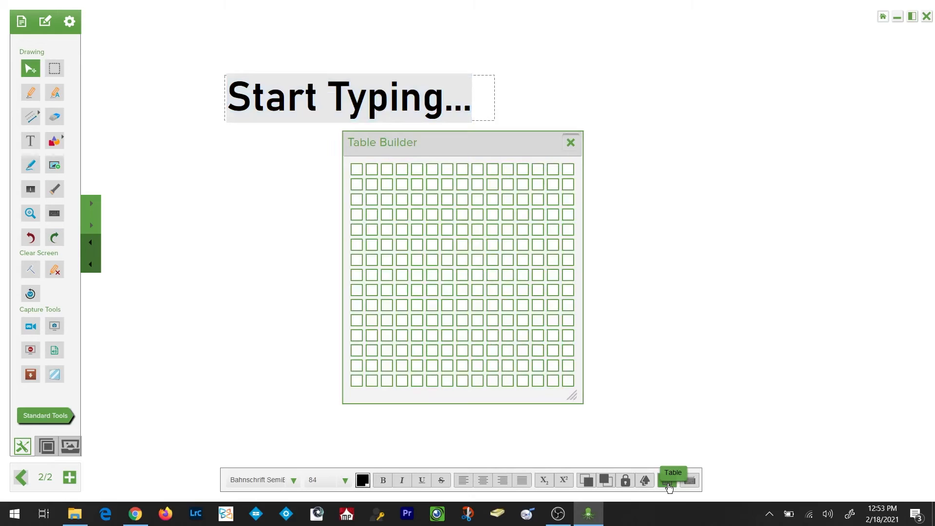
left_click(404, 198)
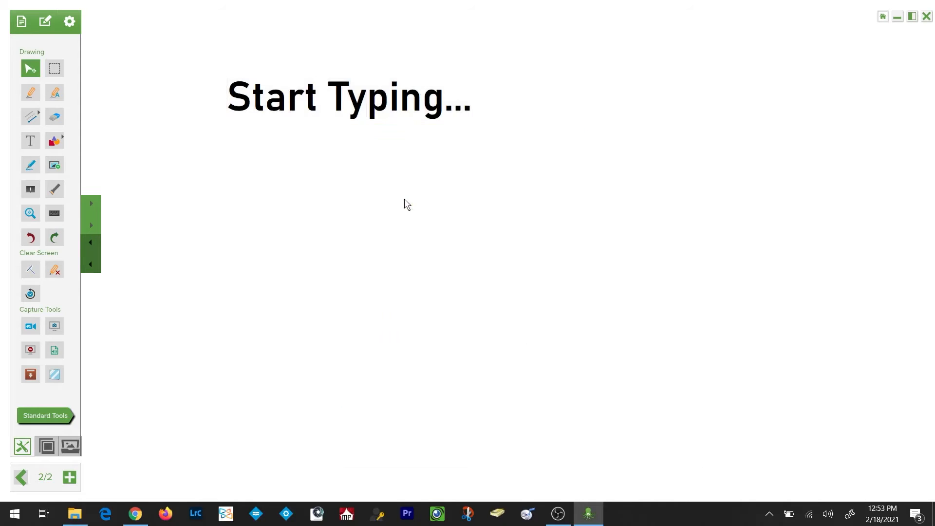
left_click_drag(518, 182, 361, 171)
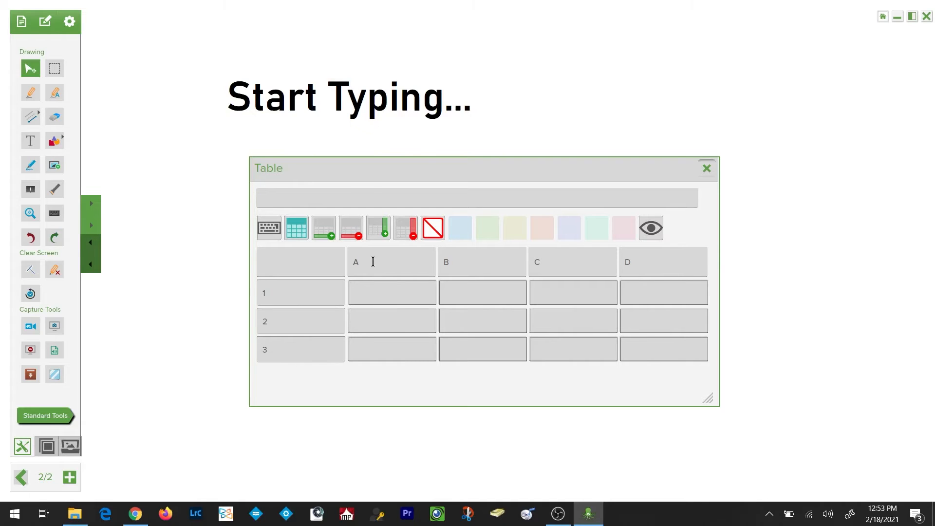
Step: Fill in the table's labels: title "Table Title", first row "Chevy Mailbu" and first column "Horsepower"
left_click(349, 197)
type("Table Title")
double_click(263, 293)
type("Chevy Chi")
key("BackSpace")
key("BackSpace")
key("BackSpace")
type("Mailbu")
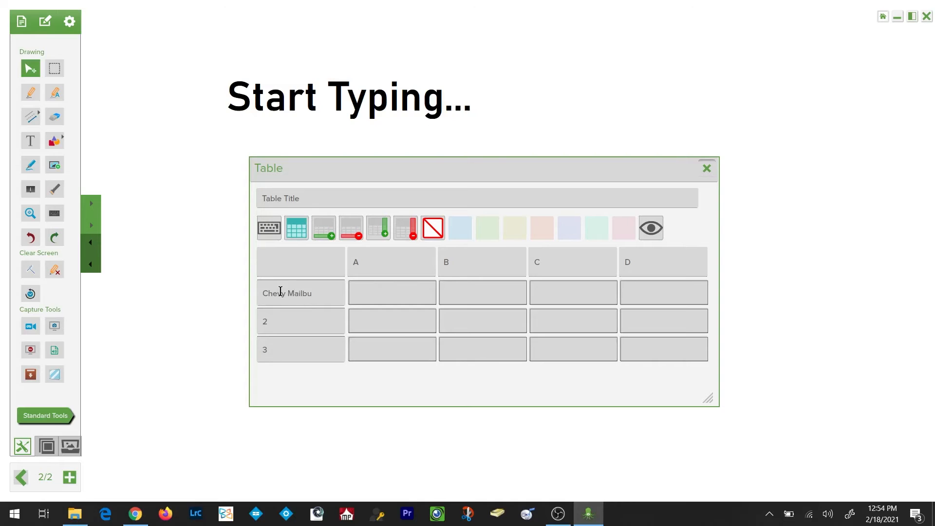
left_click(357, 267)
type("Horsepower")
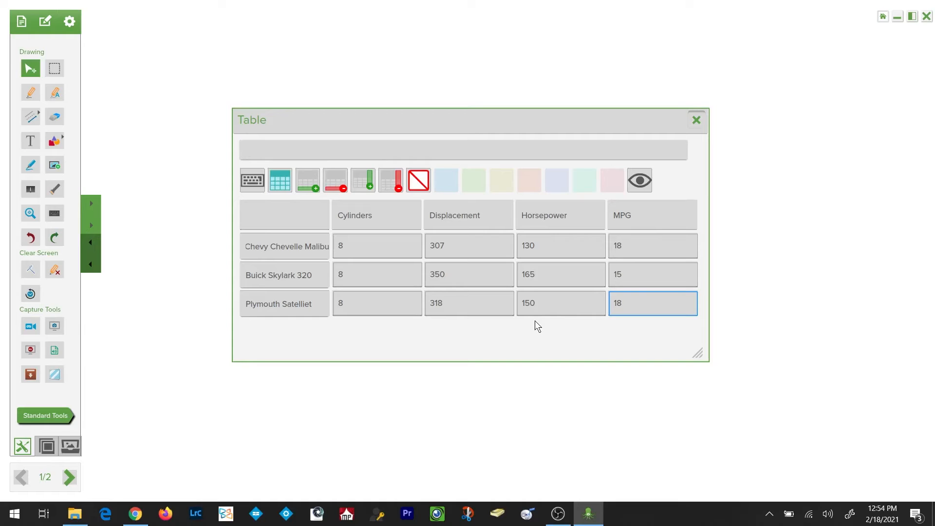
Step: Add one row and one column to the end of the car table
left_click(391, 243)
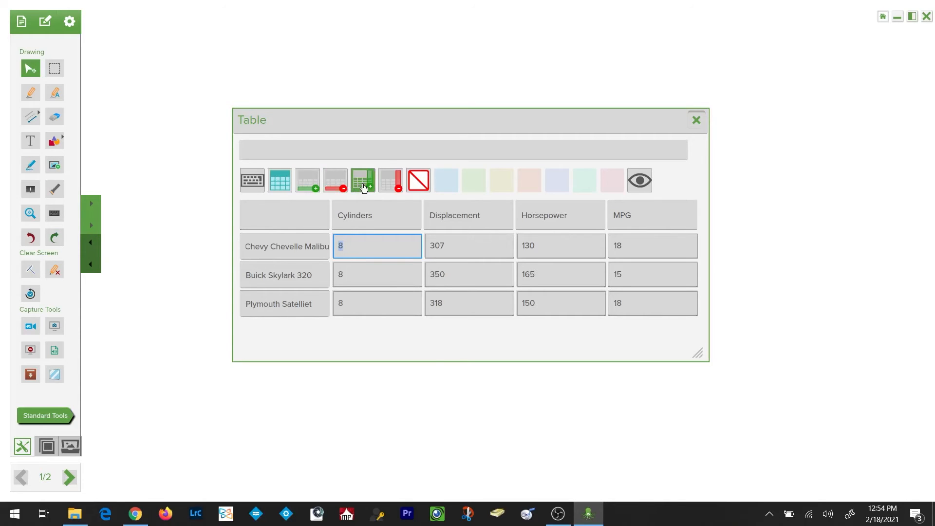
left_click(311, 187)
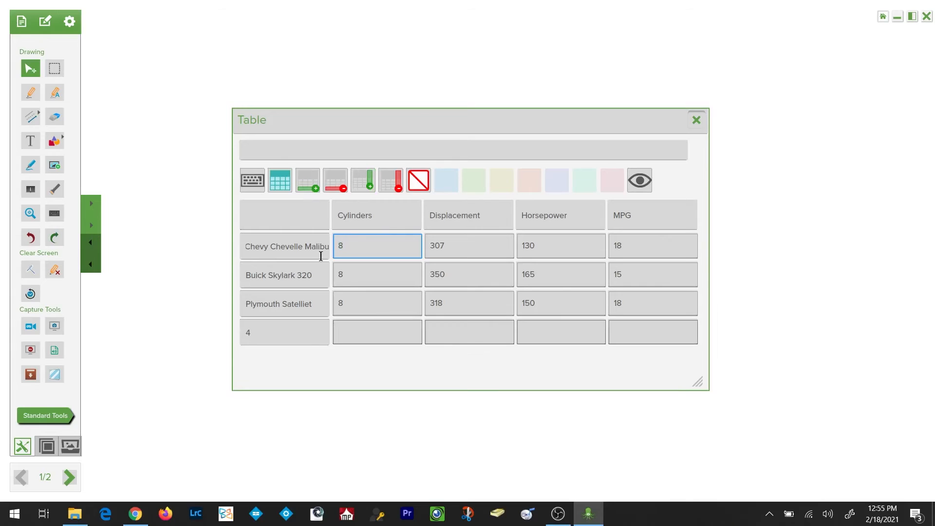
left_click(364, 181)
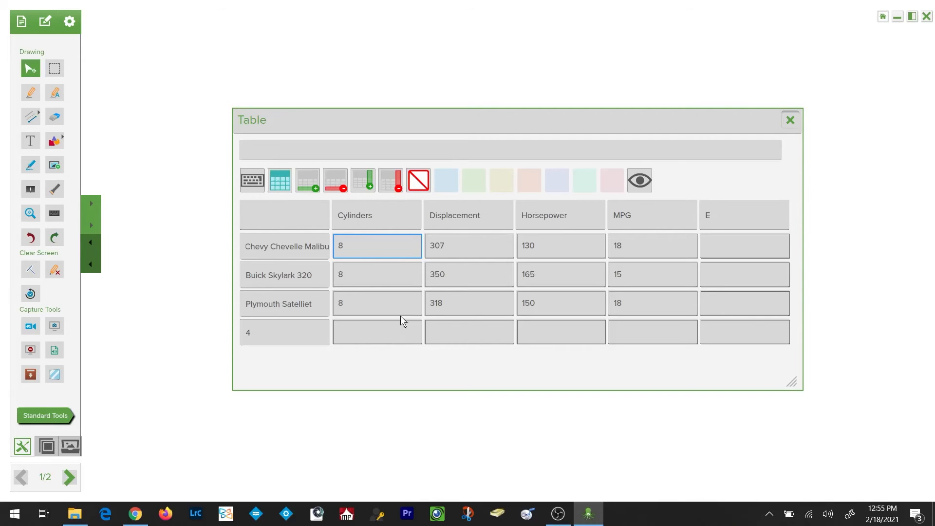
Step: Delete the empty last row and the empty last column of the car table
double_click(357, 242)
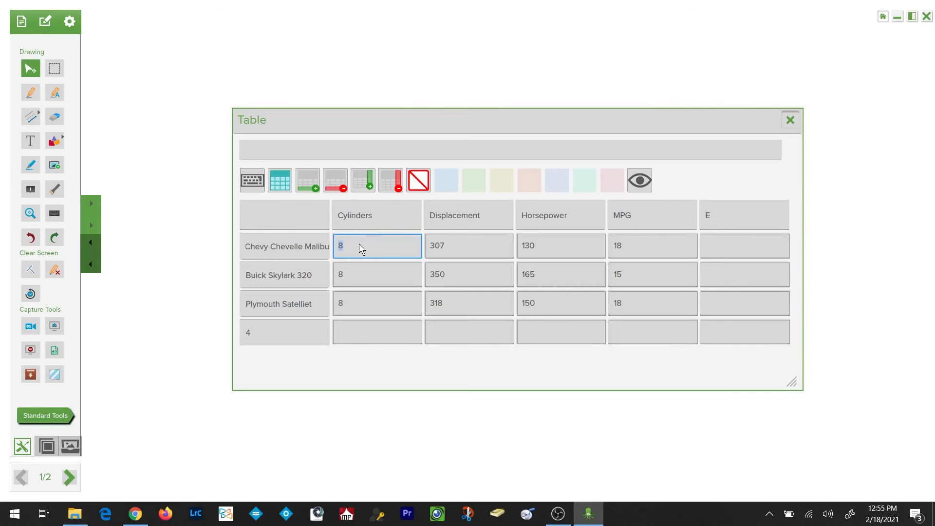
left_click(337, 186)
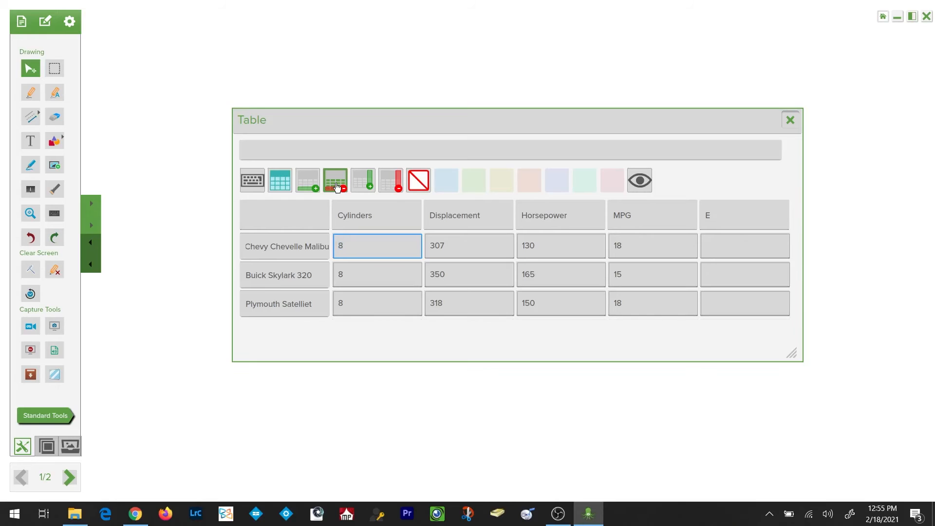
left_click(394, 187)
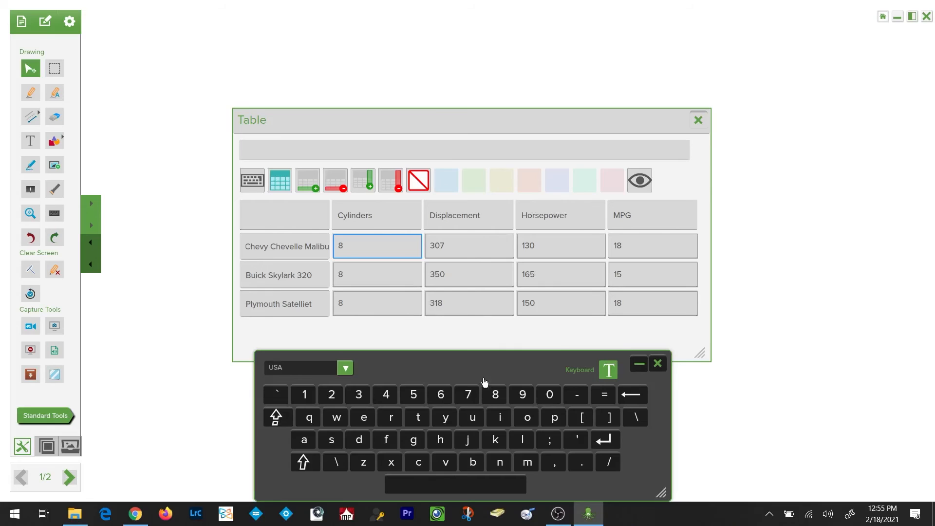
Step: Close the on-screen keyboard and try blue, yellow, purple and teal on all data cells, ending with pink
left_click(658, 363)
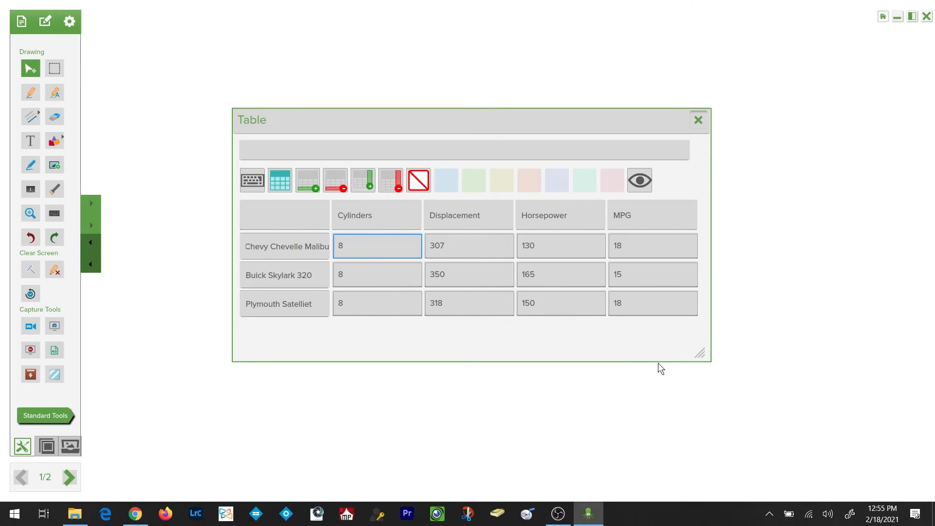
left_click(287, 188)
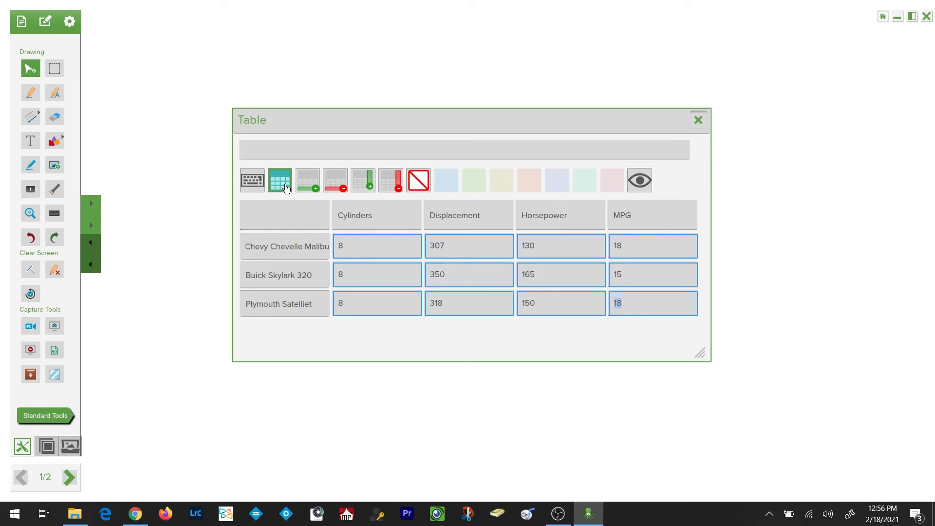
left_click(445, 184)
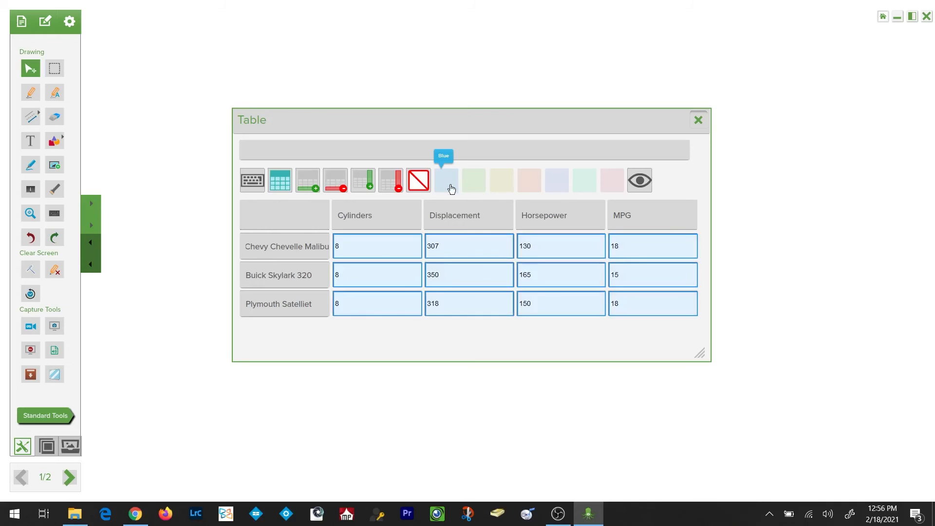
left_click(508, 183)
left_click(557, 184)
left_click(585, 184)
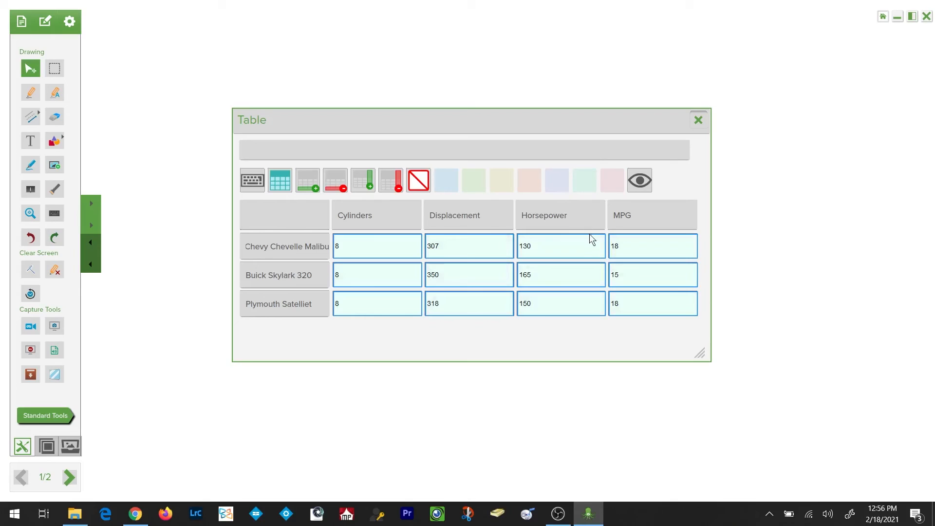
left_click(611, 181)
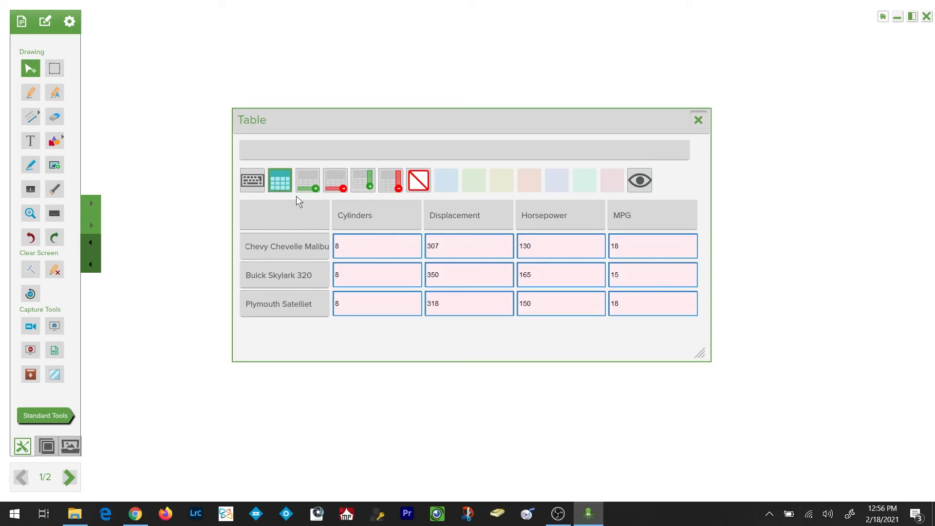
Step: Hide the contents of all data cells and reveal them again
left_click(639, 185)
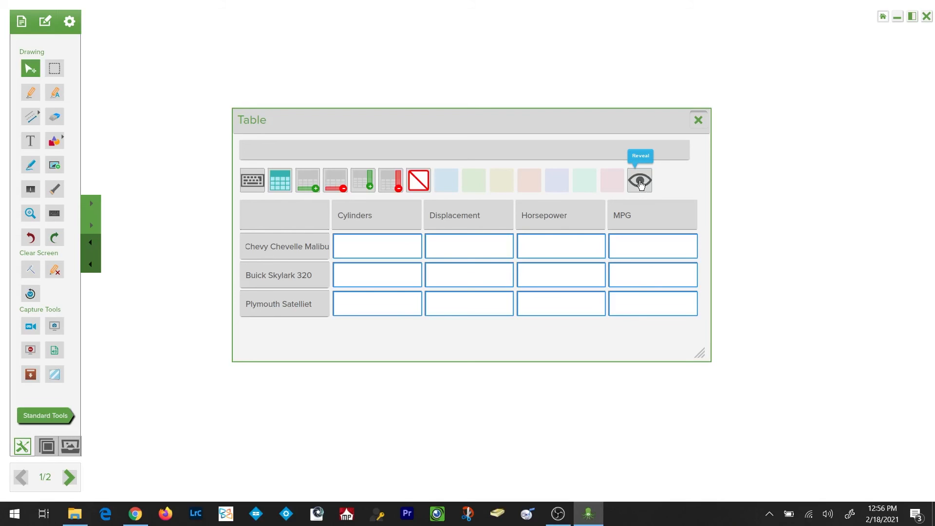
left_click(639, 184)
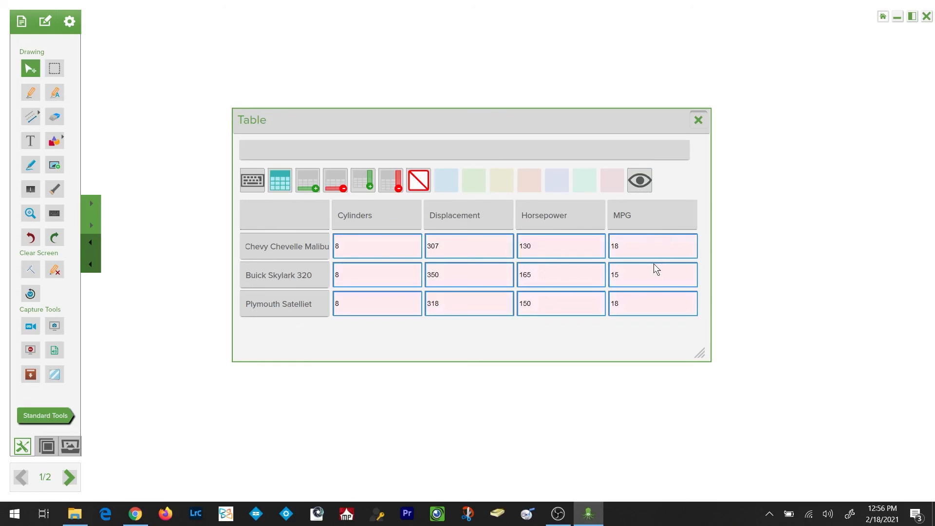
Step: Hide the Chevy Cylinders, Buick Horsepower, Plymouth Displacement and Chevy MPG cells one by one
left_click(407, 243)
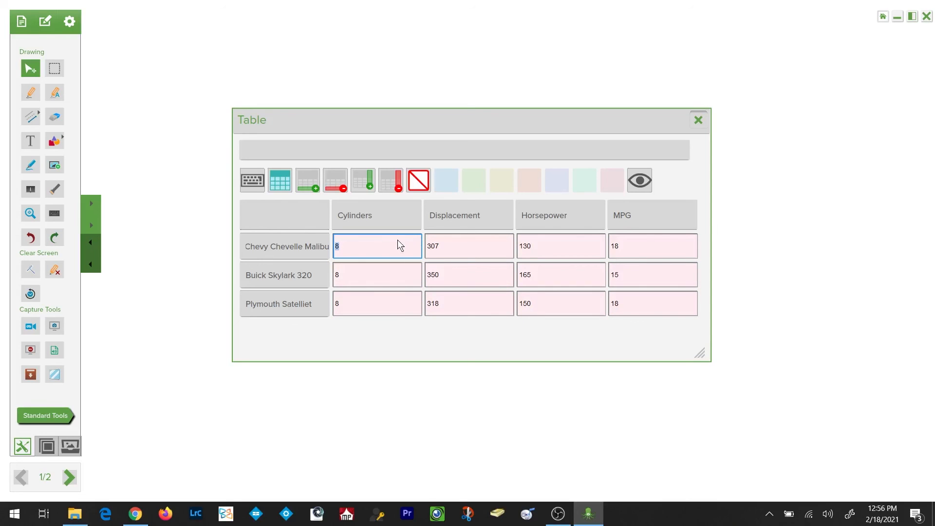
left_click(646, 182)
left_click(565, 273)
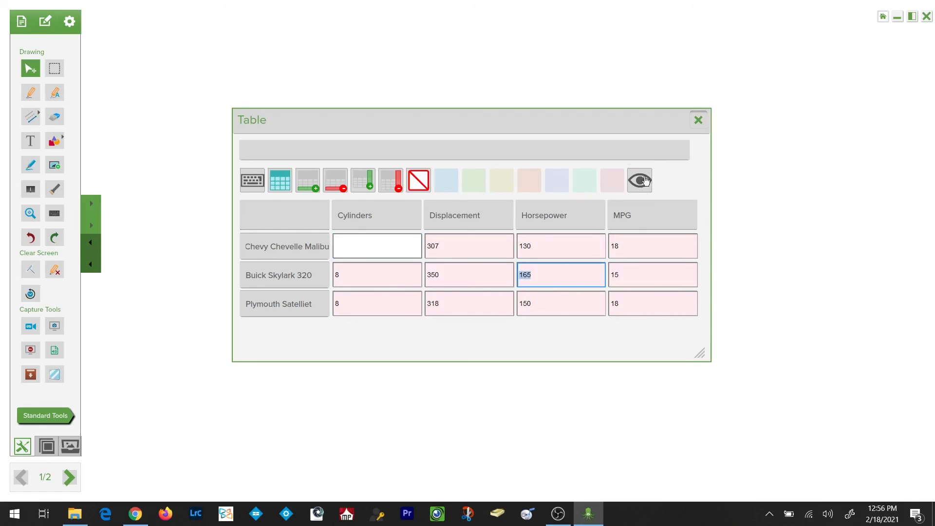
left_click(646, 182)
left_click(466, 298)
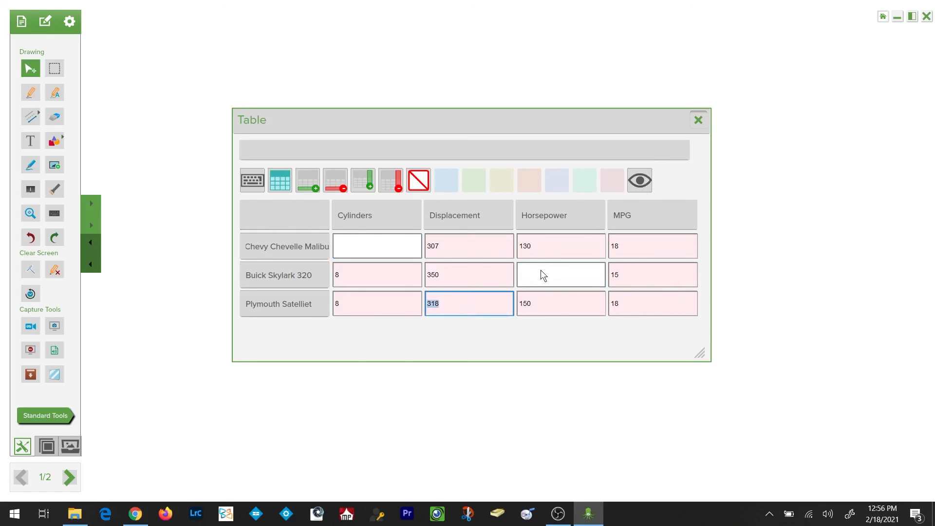
left_click(639, 181)
left_click(647, 249)
left_click(639, 182)
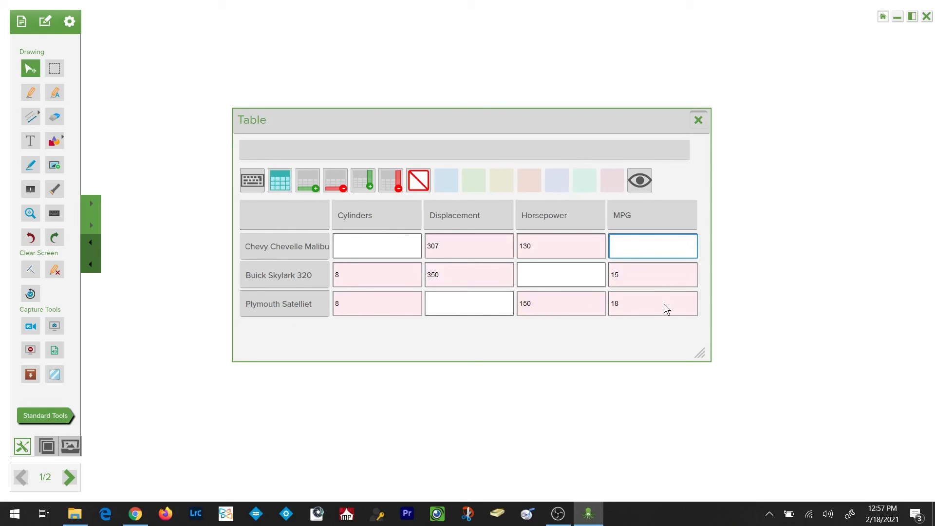
Step: Color the Buick MPG cell yellow, Plymouth Horsepower orange and Plymouth MPG teal, and clear the color of the Buick Cylinders cell
left_click(648, 280)
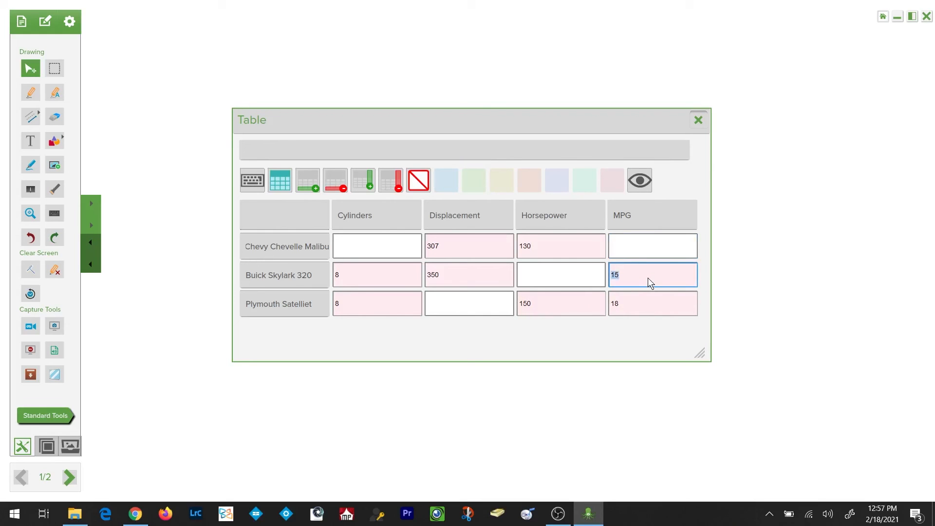
left_click(496, 187)
left_click(584, 304)
left_click(529, 180)
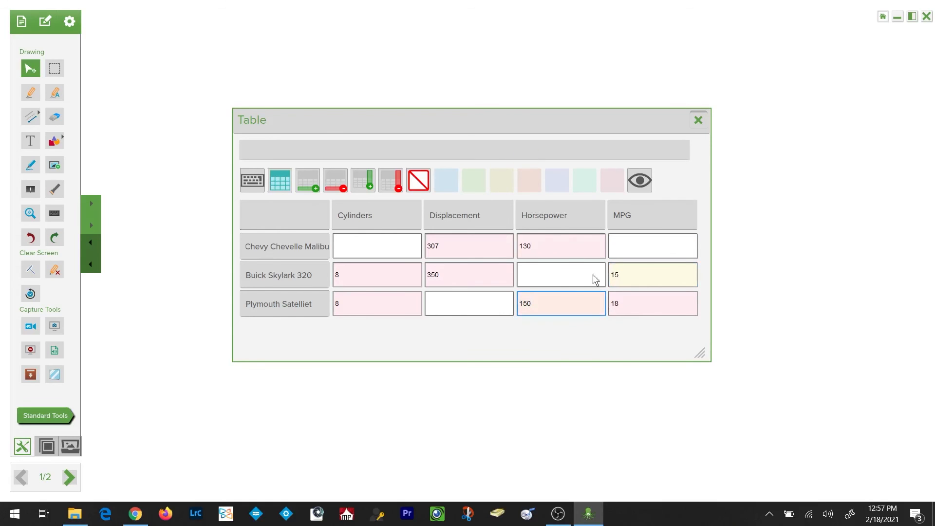
left_click(636, 308)
left_click(585, 180)
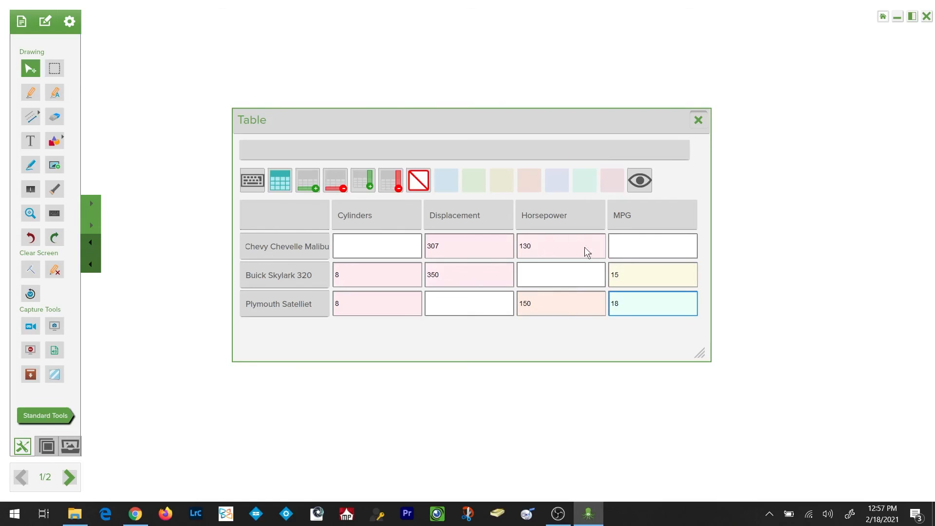
left_click(393, 276)
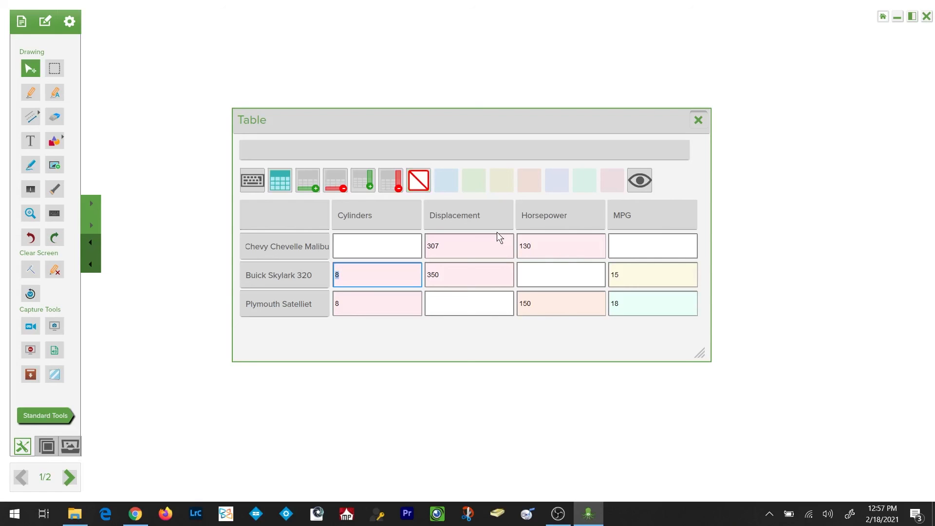
left_click(421, 183)
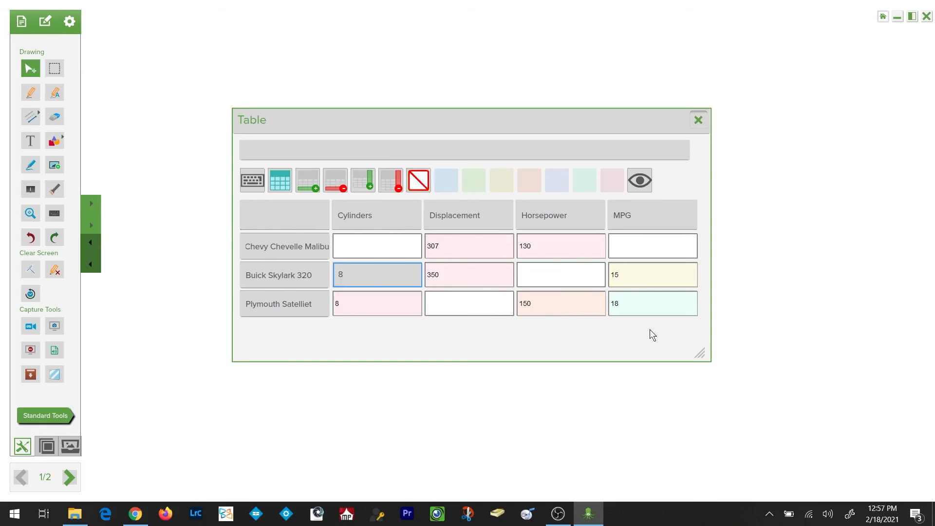